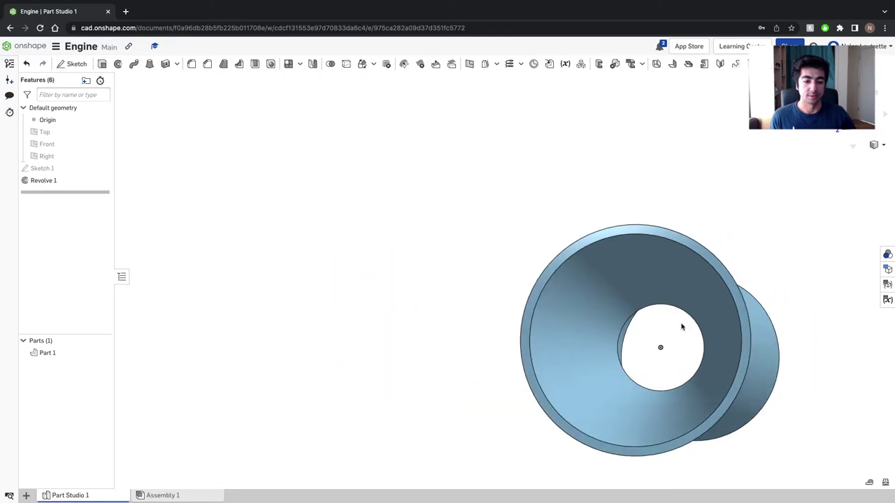
Examine the revolved engine body from the open nozzle end, the side and the chamber end.
scroll(736, 322, "down", 3)
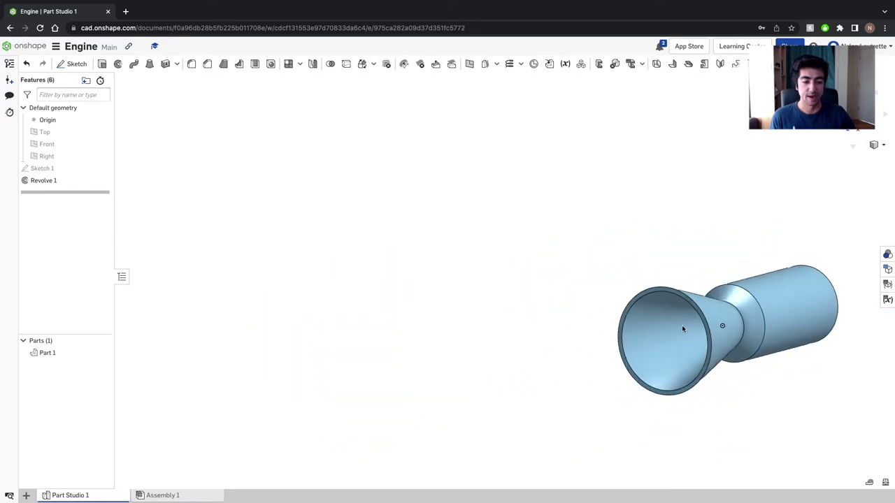
left_click_drag(794, 310, 646, 310)
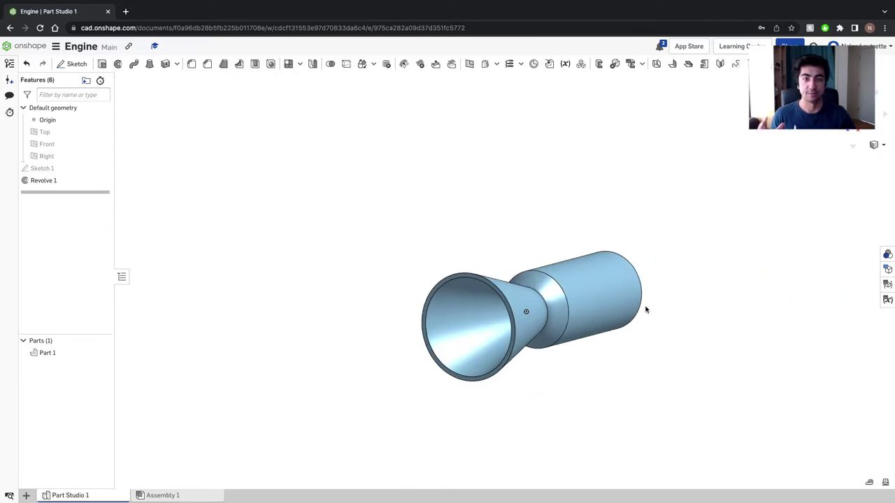
left_click_drag(645, 309, 653, 292)
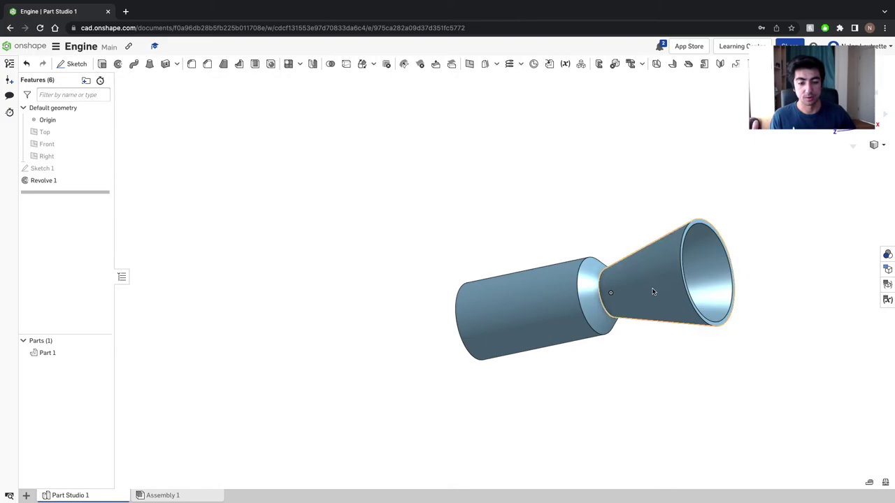
scroll(637, 291, "up", 2)
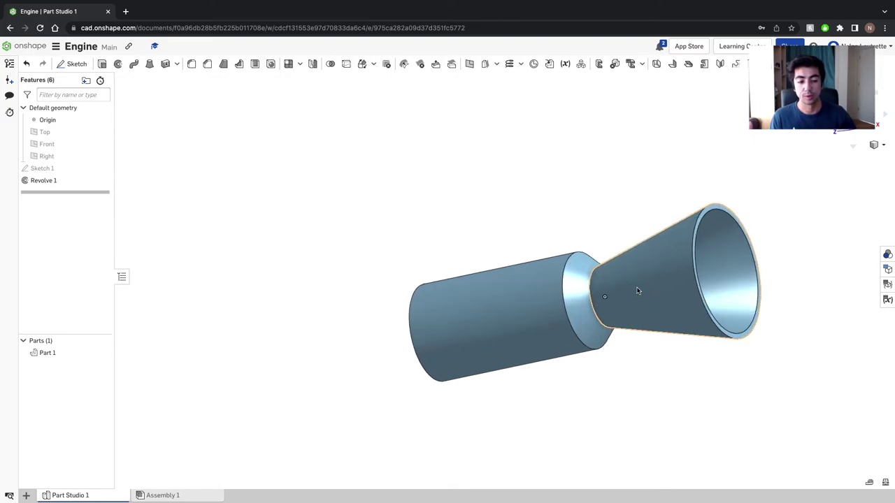
left_click_drag(633, 309, 489, 276)
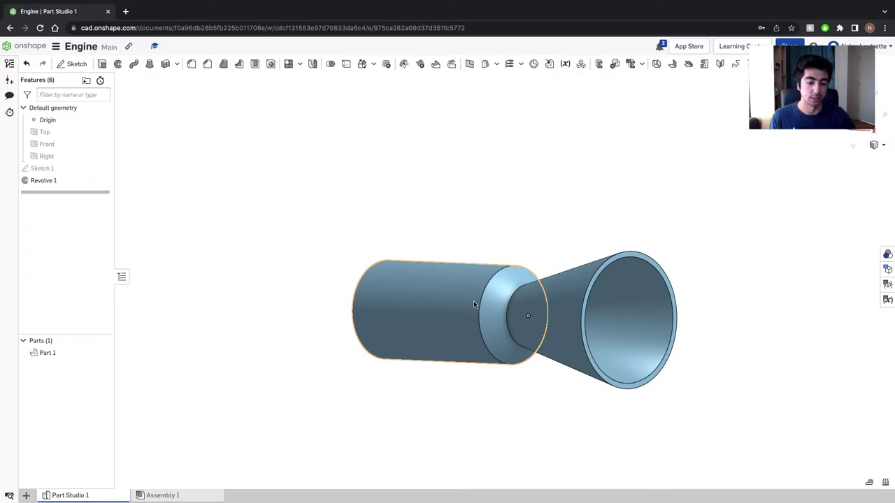
left_click_drag(601, 244, 570, 246)
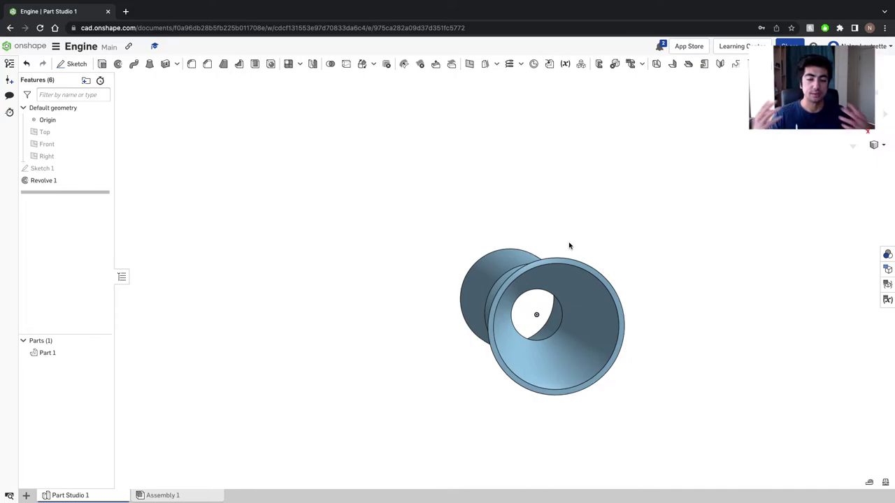
left_click_drag(569, 245, 586, 245)
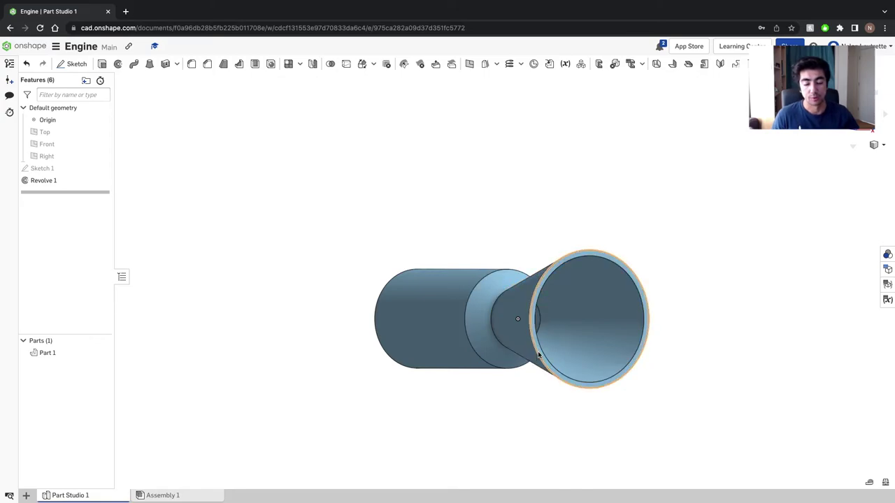
left_click_drag(538, 355, 529, 361)
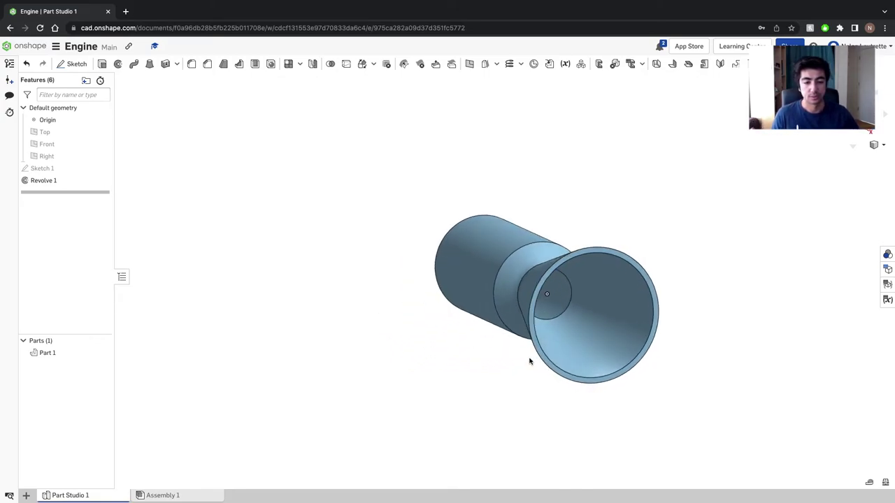
left_click_drag(527, 356, 348, 272)
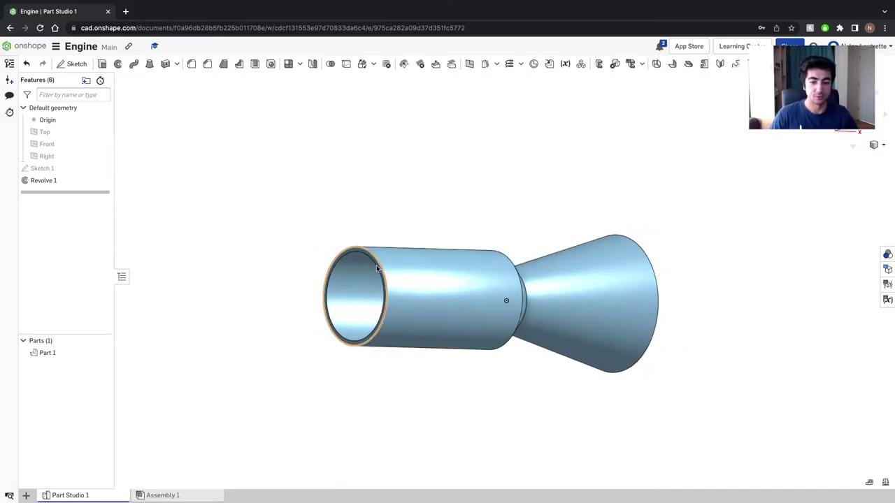
mouse_move(538, 352)
left_mouse_down()
mouse_move(479, 341)
mouse_move(544, 344)
left_mouse_up()
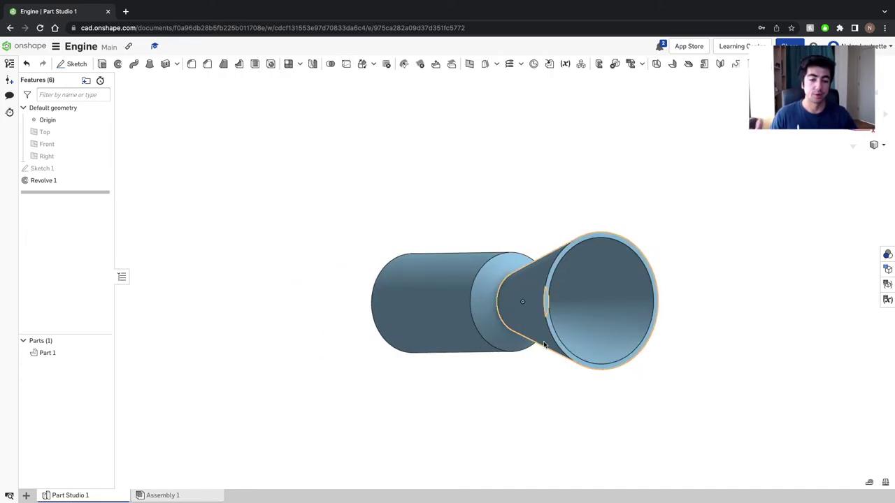
left_click_drag(543, 344, 633, 328)
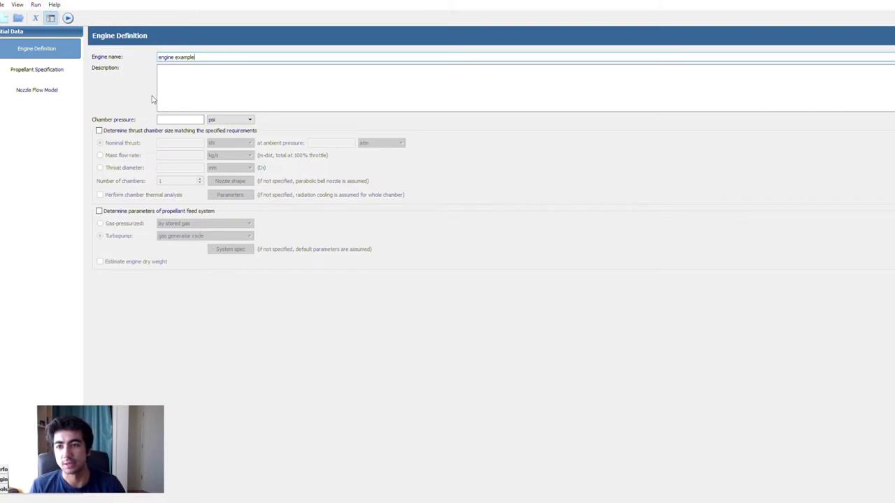
In Rocket Propulsion Analysis, set chamber pressure to 400 psi and size the thrust chamber for 15 kN nominal thrust at 0.8 atm ambient pressure.
left_click(176, 122)
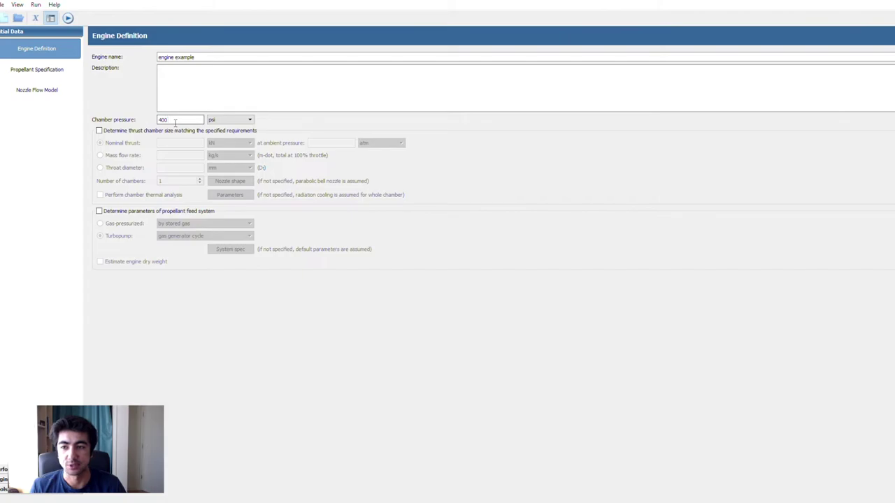
left_click(99, 131)
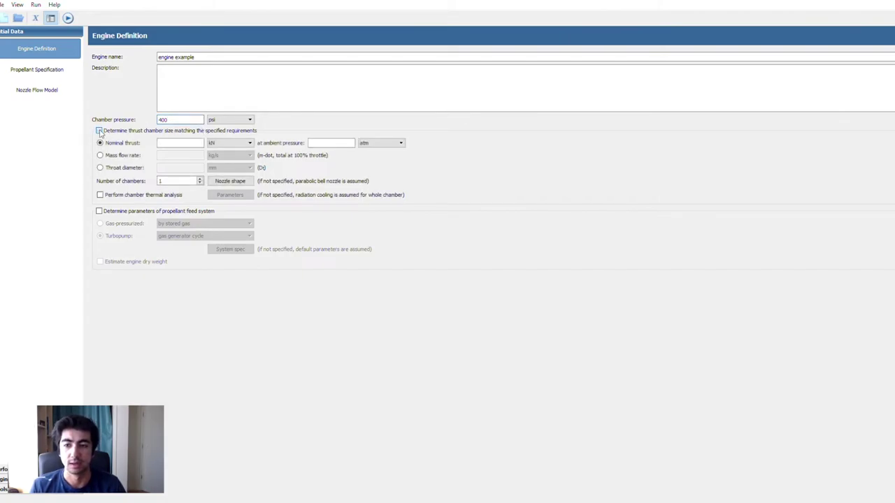
left_click(168, 144)
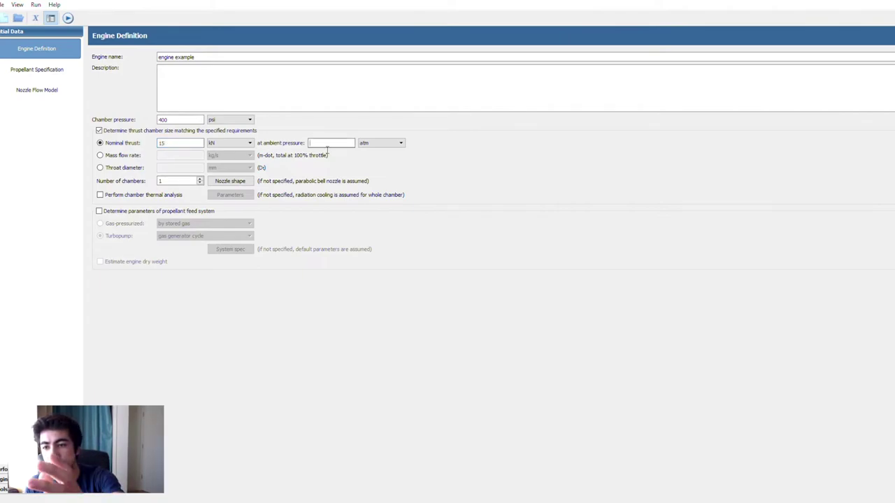
left_click(330, 142)
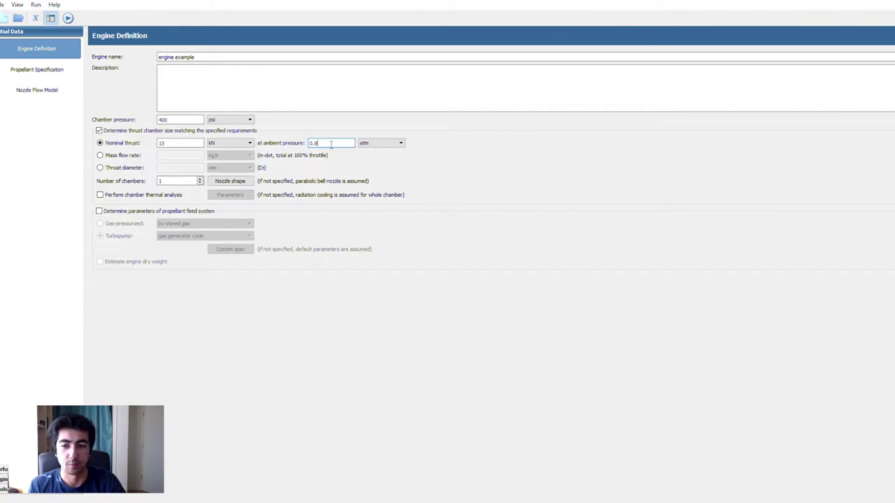
Specify the bipropellant with O2(L) as oxidizer, C3H8(L) as fuel and an O/F mixture ratio of 2.7.
left_click(49, 69)
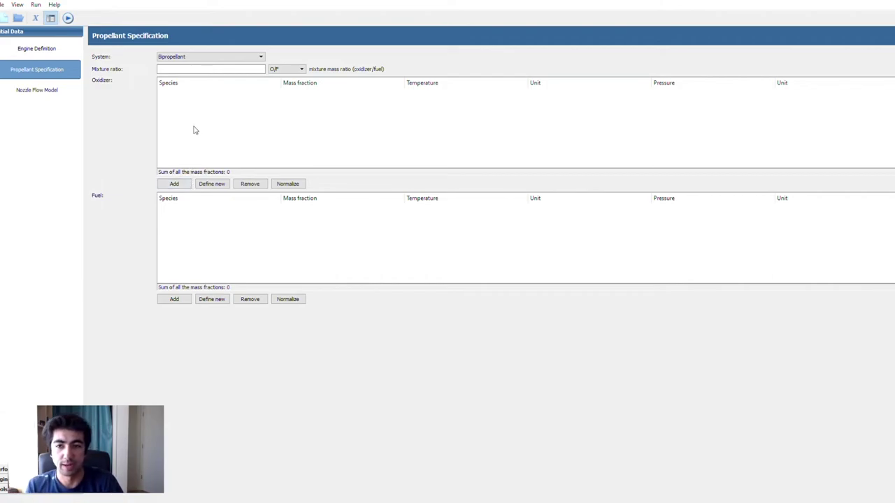
left_click(174, 184)
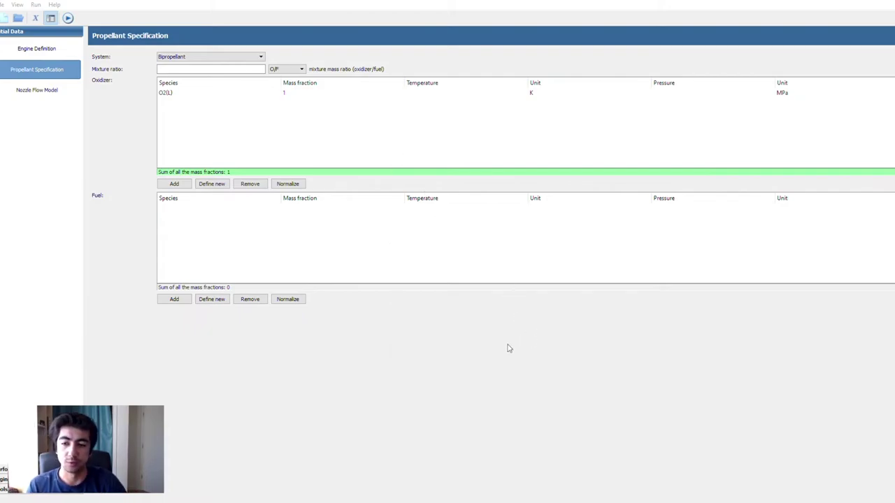
left_click(215, 68)
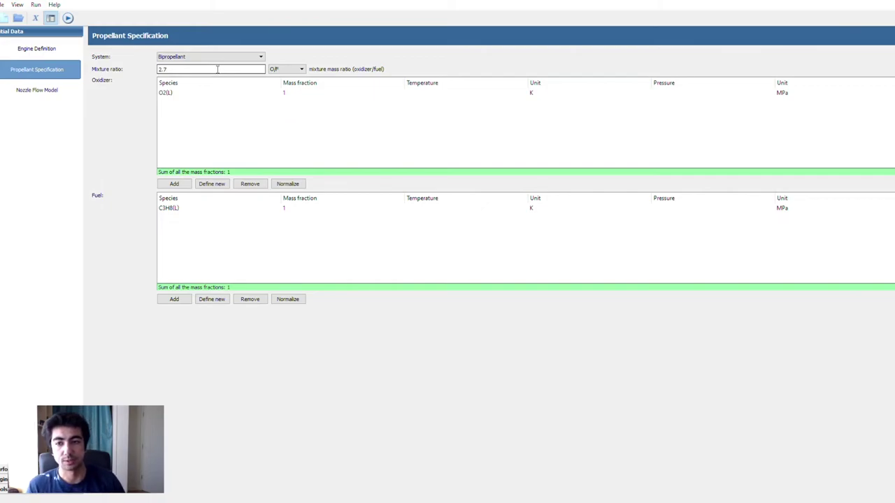
Set the nozzle exit pressure to 0.8 atm in the nozzle flow model and run the engine analysis.
left_click(50, 92)
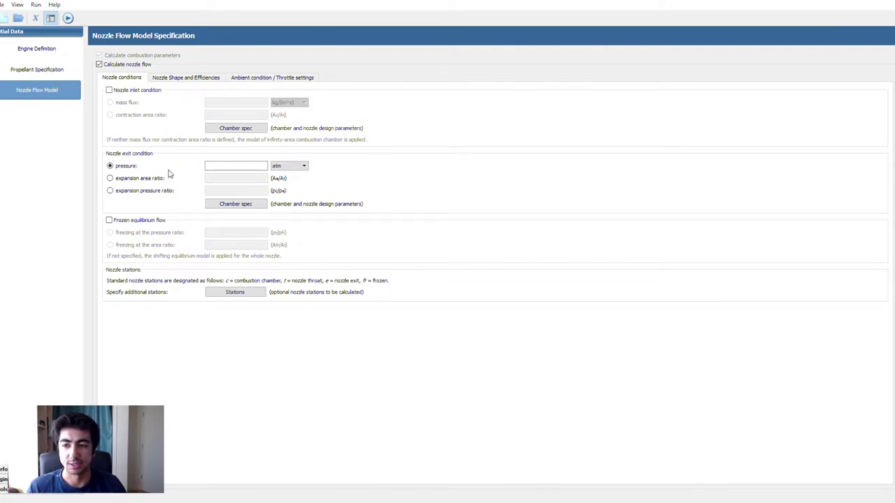
left_click(229, 167)
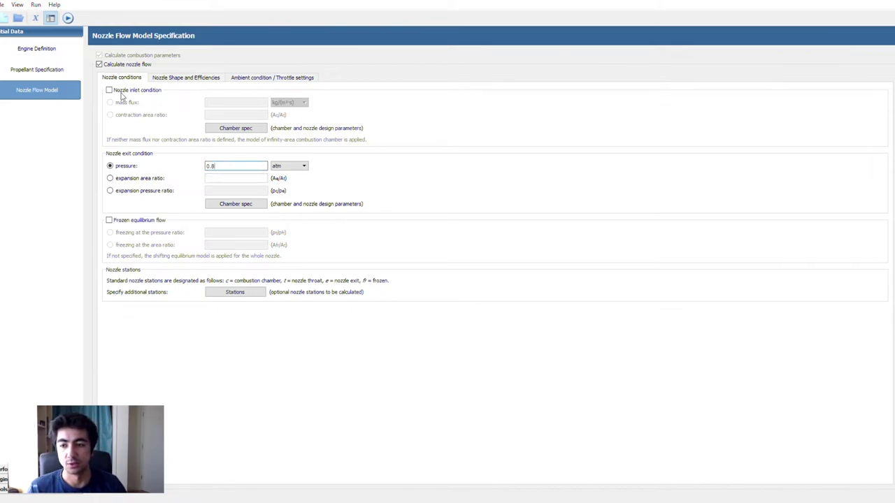
left_click(69, 18)
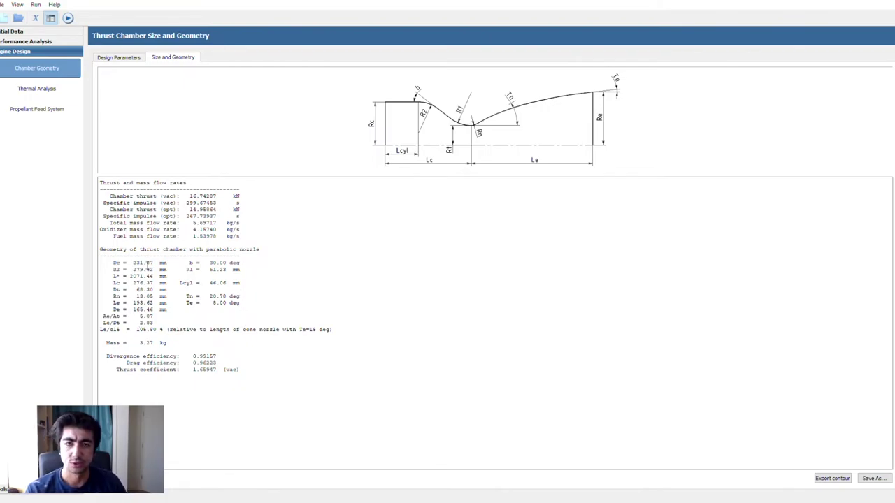
Review the chamber's thermodynamic properties, including pressure, density and velocity, and its theoretical and estimated delivered performance.
left_click(30, 44)
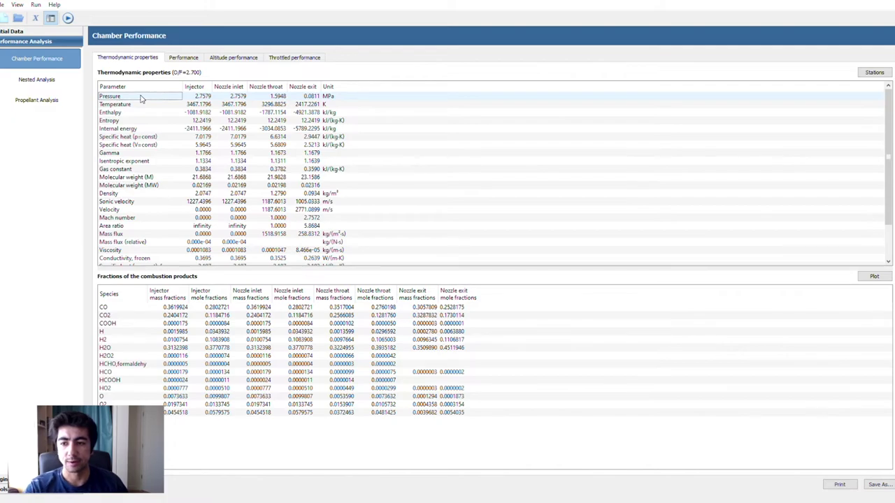
left_click(123, 195)
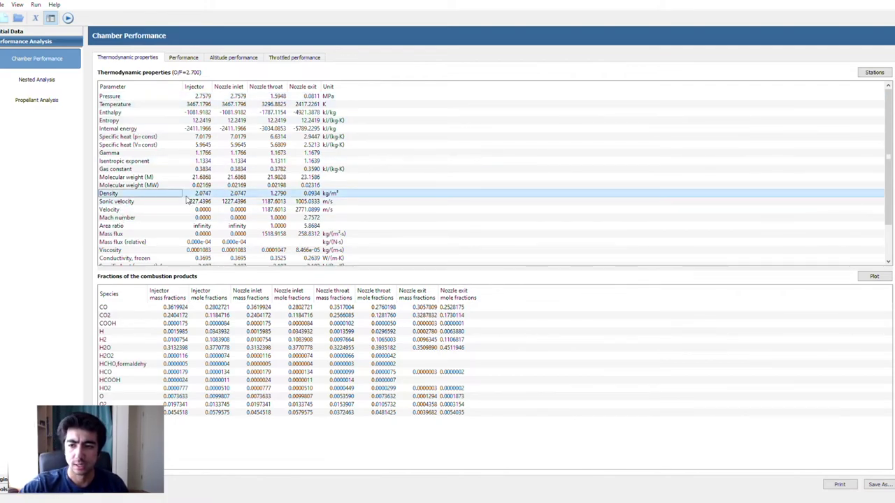
left_click(159, 211)
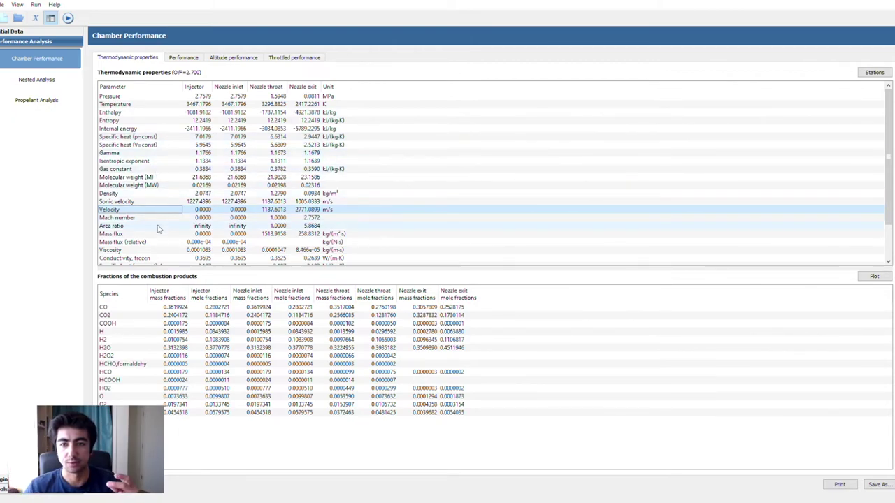
scroll(159, 227, "down", 2)
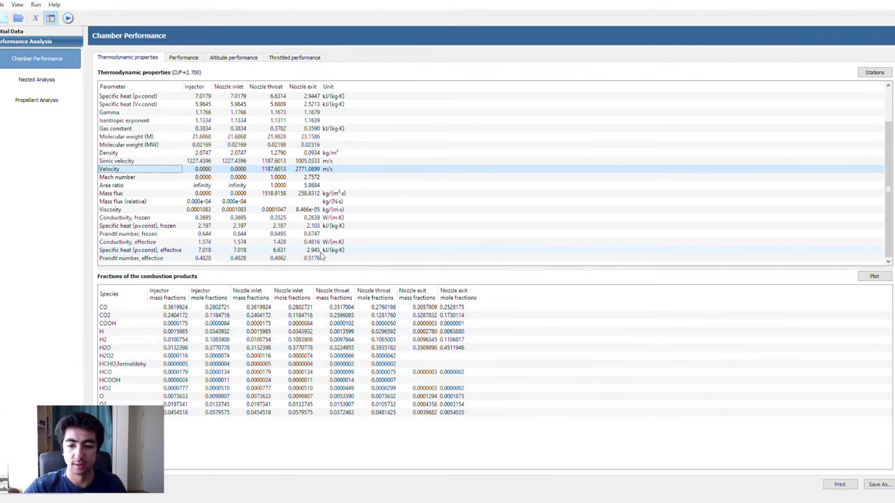
left_click(185, 58)
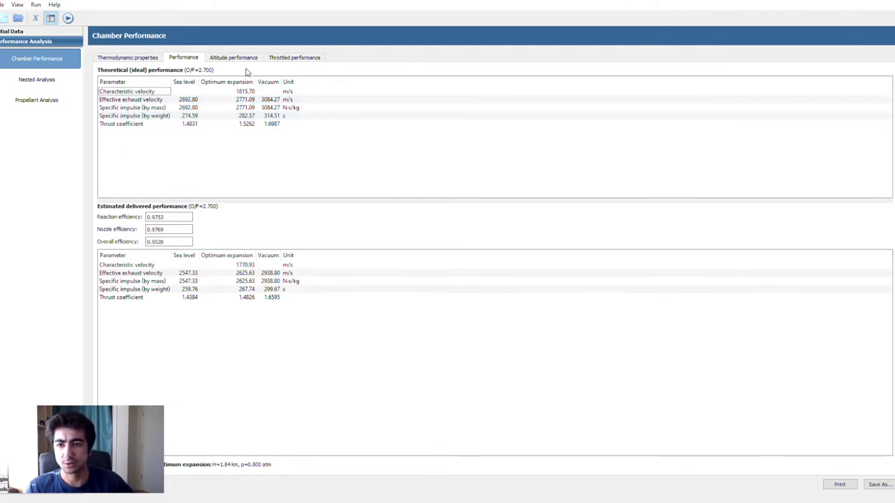
left_click(143, 60)
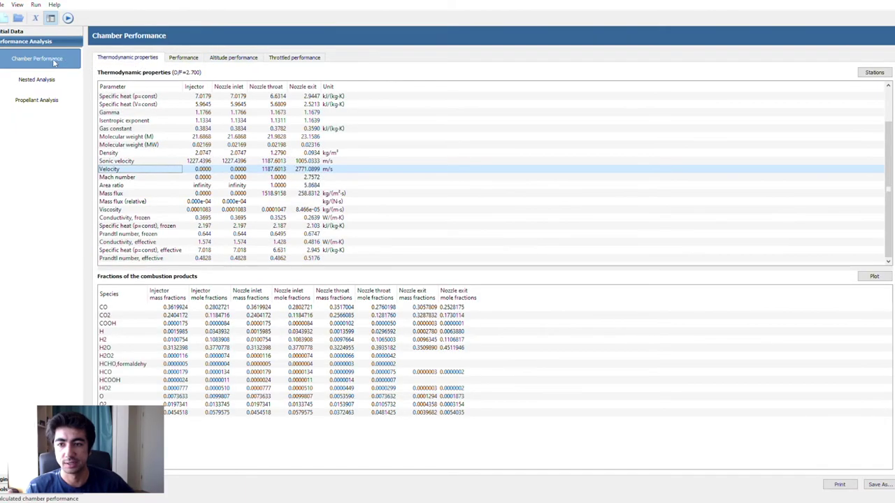
Look over the nested analysis and propellant analysis pages, and return to the chamber performance results.
left_click(41, 84)
left_click(38, 100)
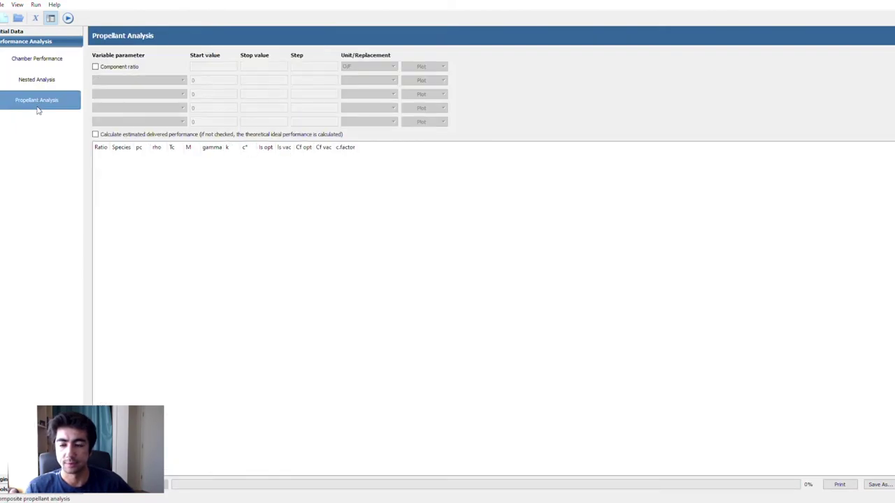
left_click(47, 80)
left_click(56, 62)
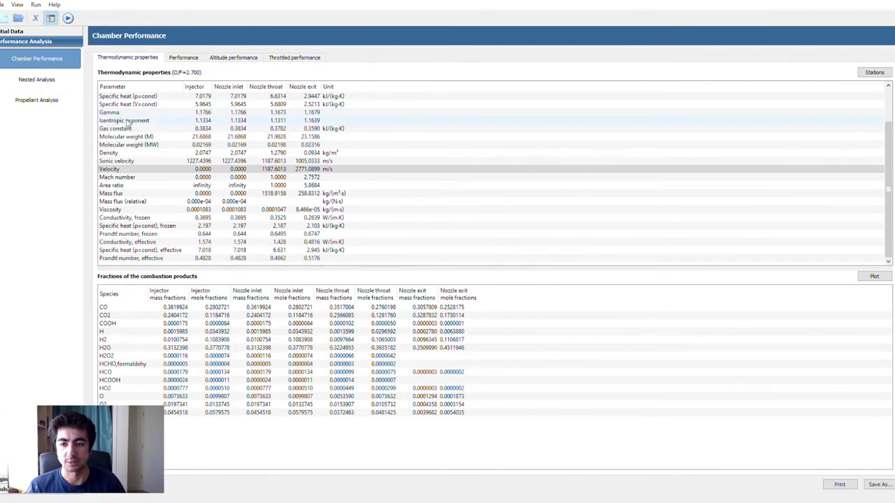
scroll(178, 207, "up", 2)
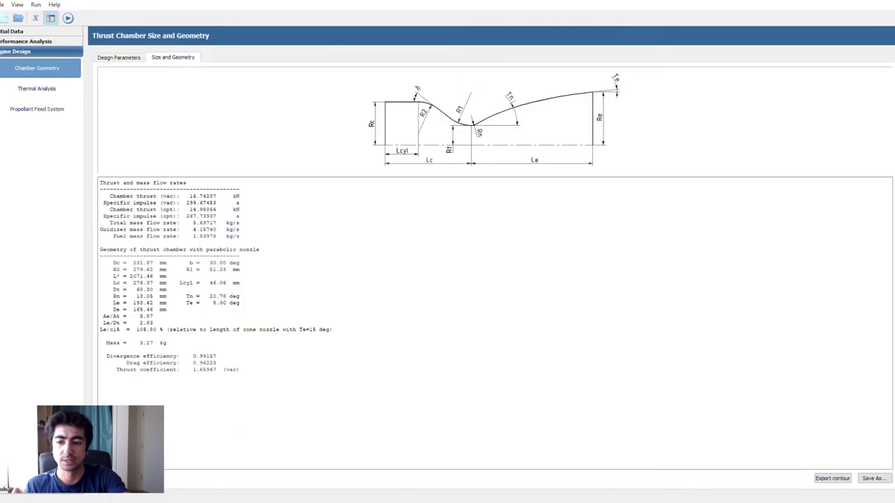
Inspect the total mass flow rate and the vacuum and optimum chamber thrust in the thrust chamber size results.
left_click_drag(193, 223, 221, 224)
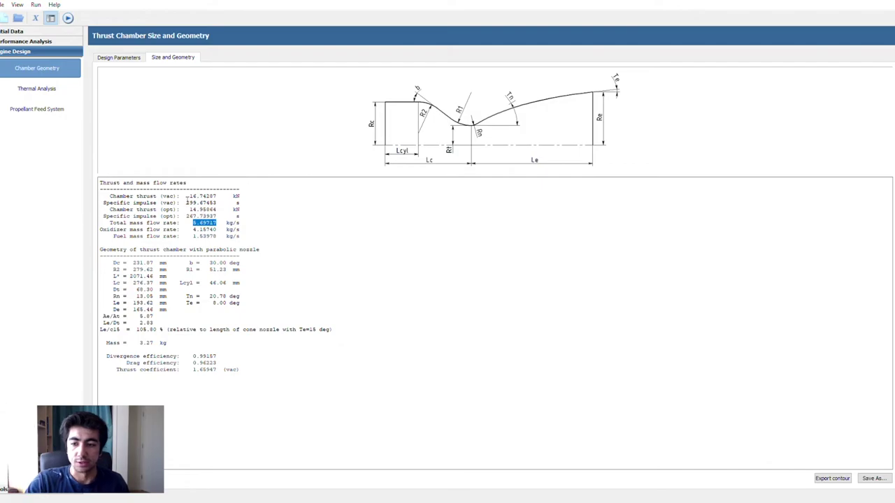
double_click(201, 198)
left_click_drag(180, 210, 221, 210)
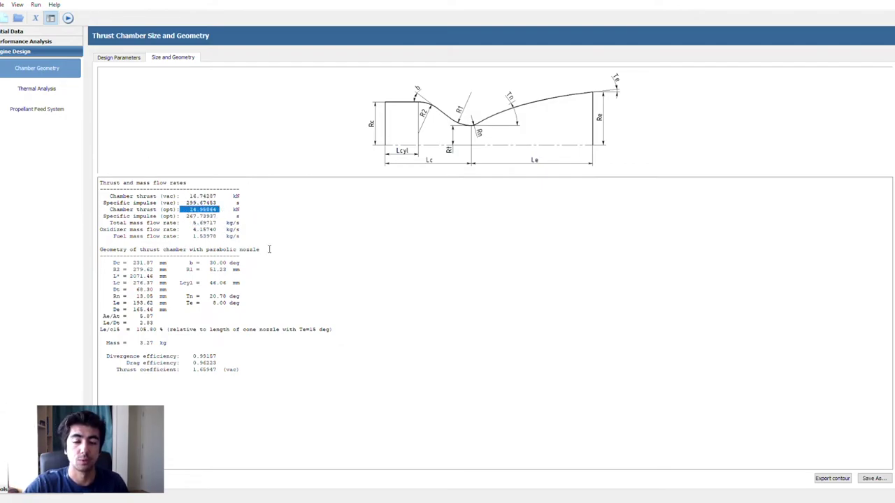
left_click(417, 302)
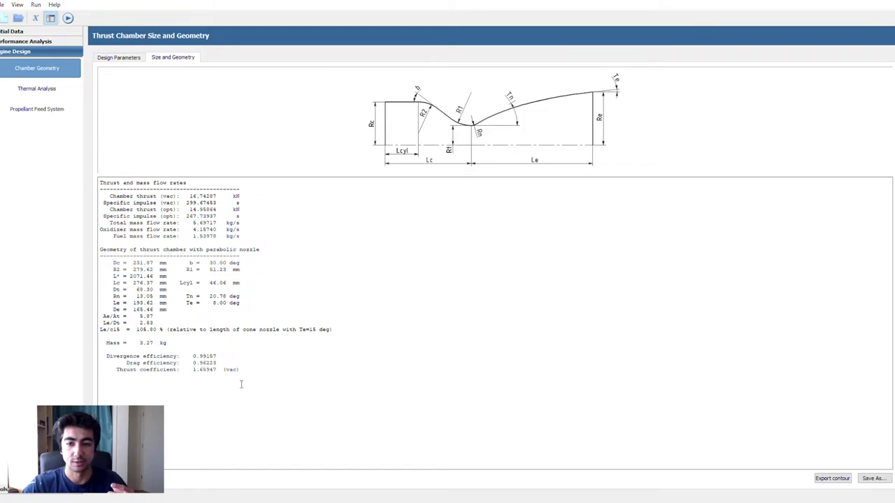
Look over the thermal analysis and propellant feed system pages, and return to the chamber geometry results.
left_click(55, 89)
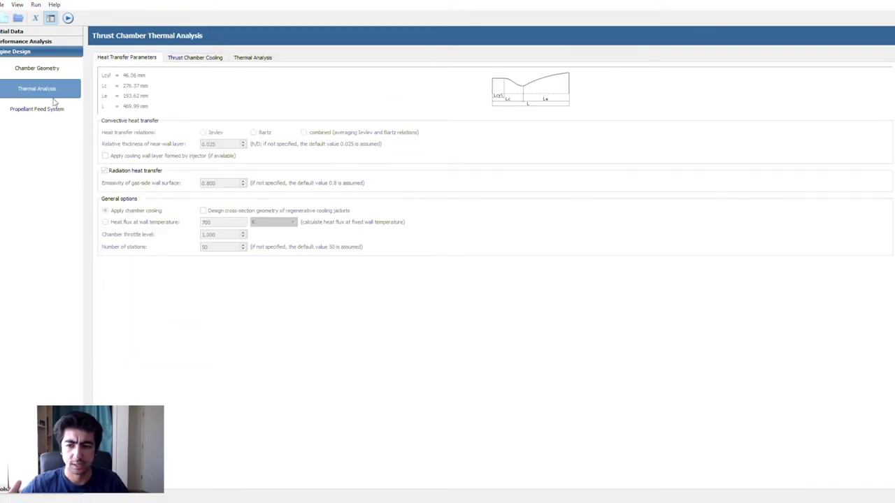
left_click(56, 109)
left_click(172, 58)
left_click(136, 58)
left_click(56, 88)
left_click(61, 67)
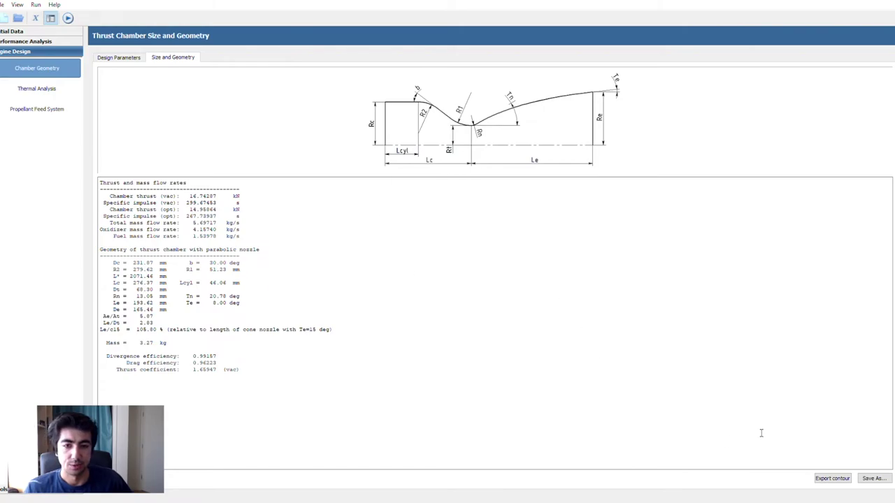
Check the chamber contour export, and return to the initial data to review the engine definition and propellant specification.
left_click(832, 478)
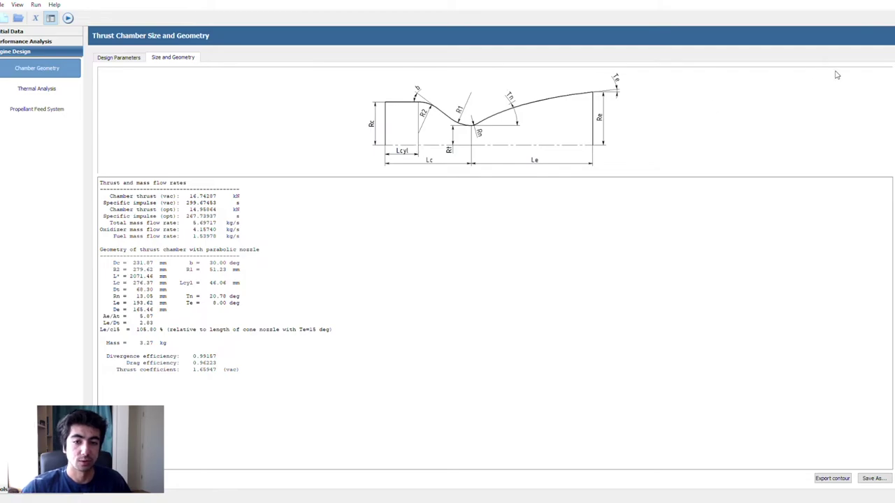
left_click(35, 32)
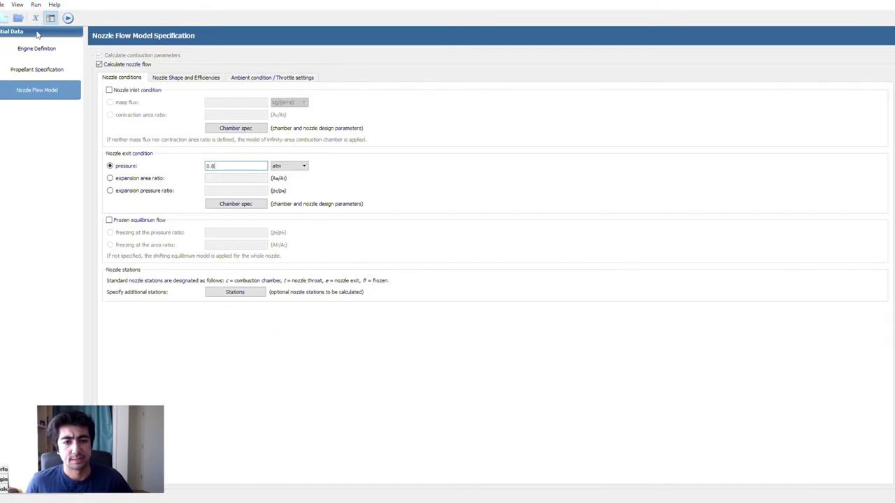
left_click(36, 47)
left_click(40, 71)
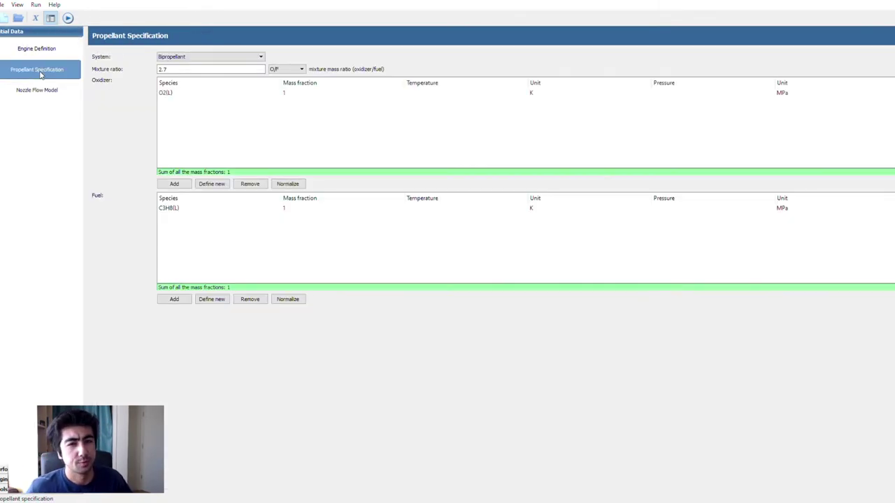
left_click(56, 49)
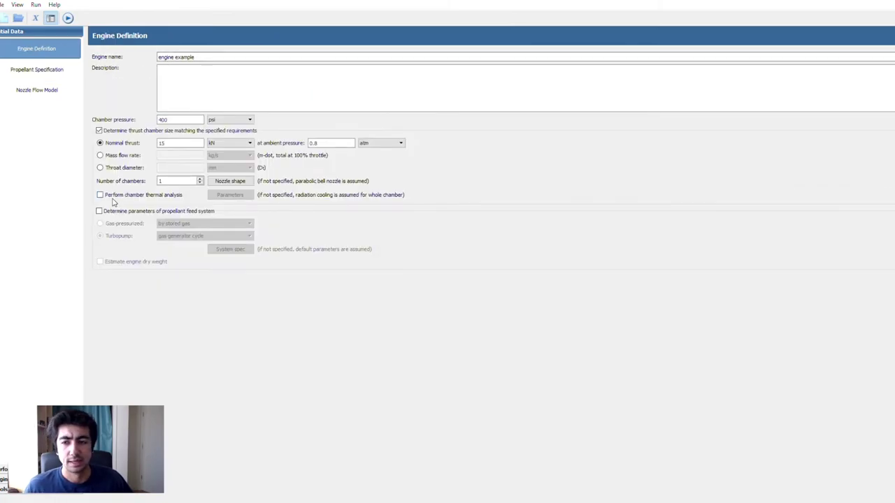
left_click(40, 70)
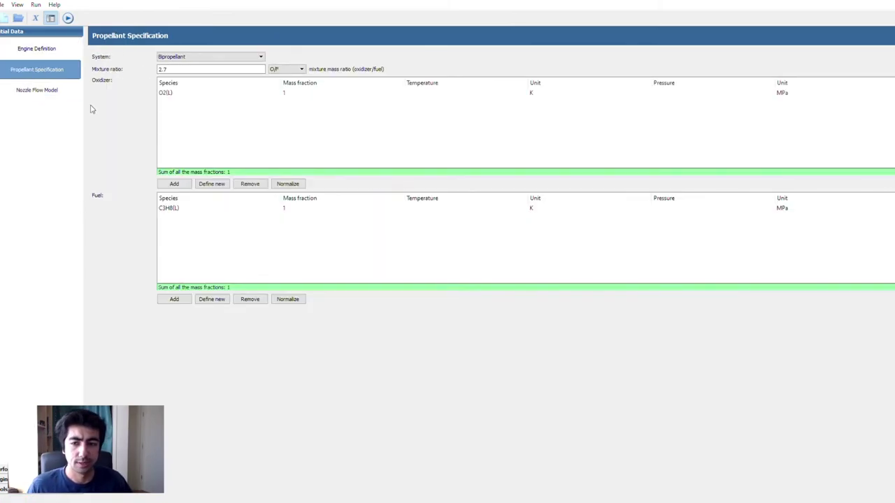
Look over the nozzle flow model's shape and efficiency options, ambient and throttle settings, and nozzle conditions.
left_click(60, 89)
left_click(186, 77)
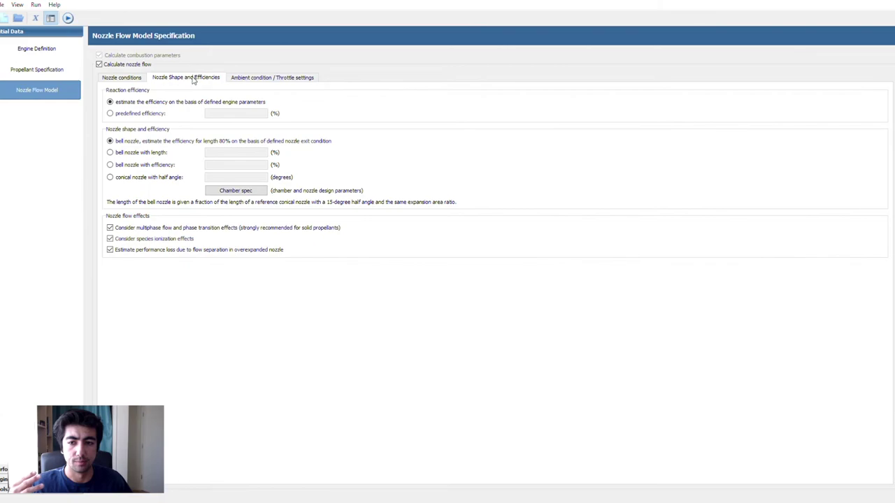
left_click(239, 78)
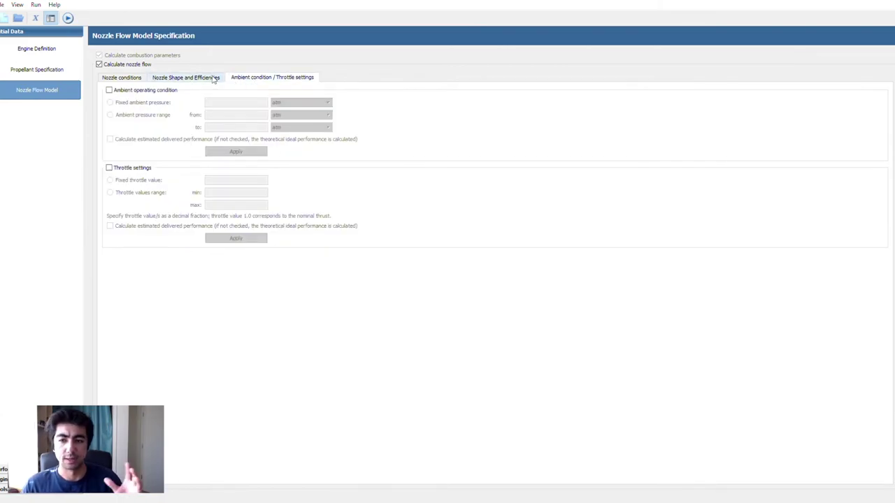
left_click(126, 78)
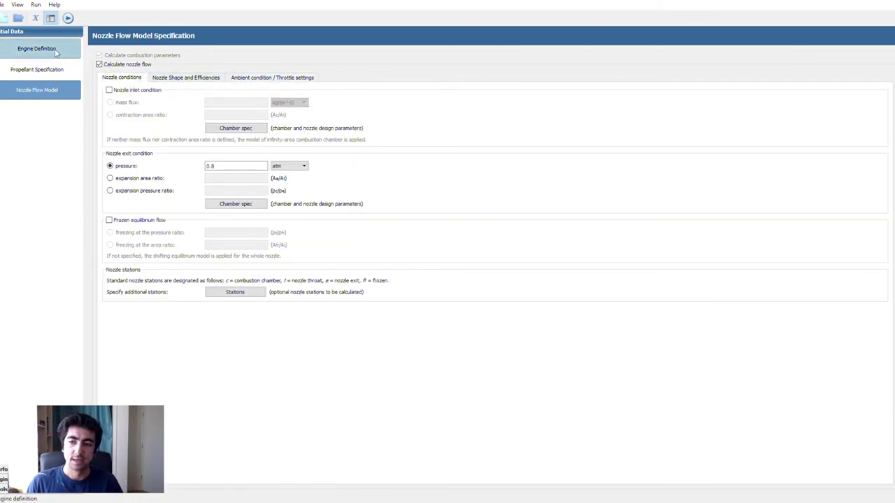